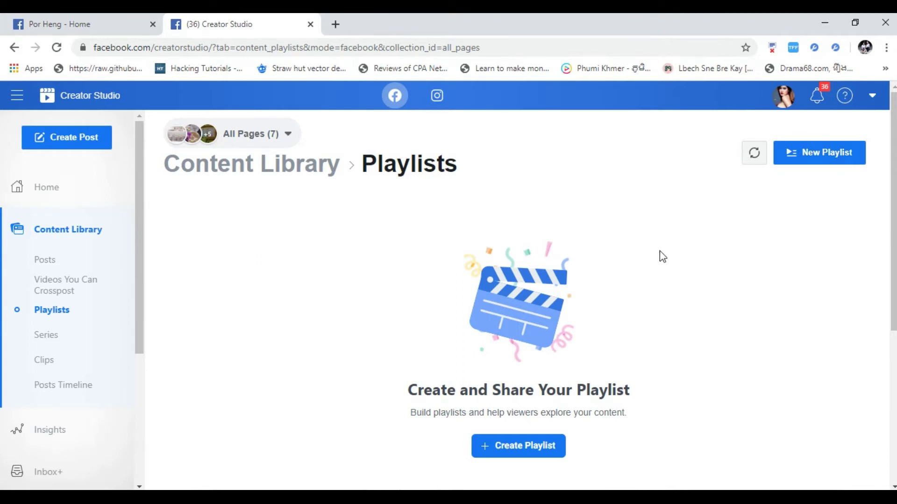
# Start a new playlist, dismiss the introduction and assign it to the page with the round portrait logo
pyautogui.click(831, 162)
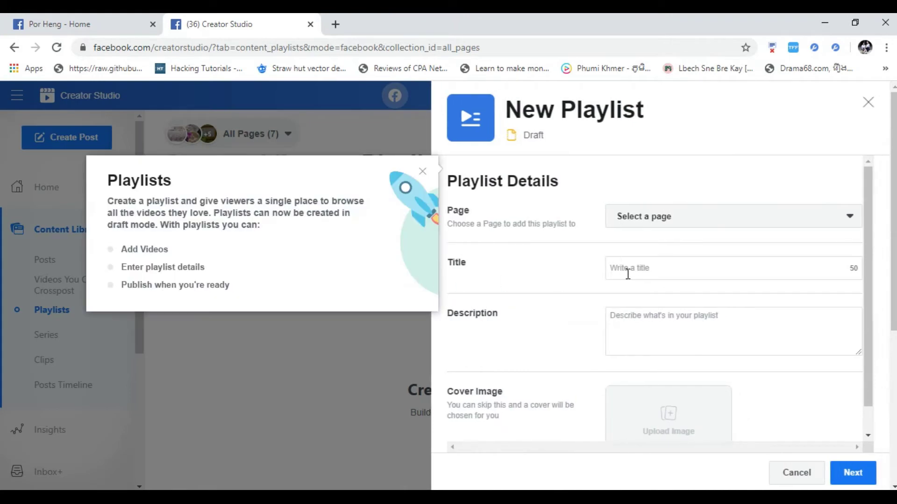
pyautogui.click(422, 173)
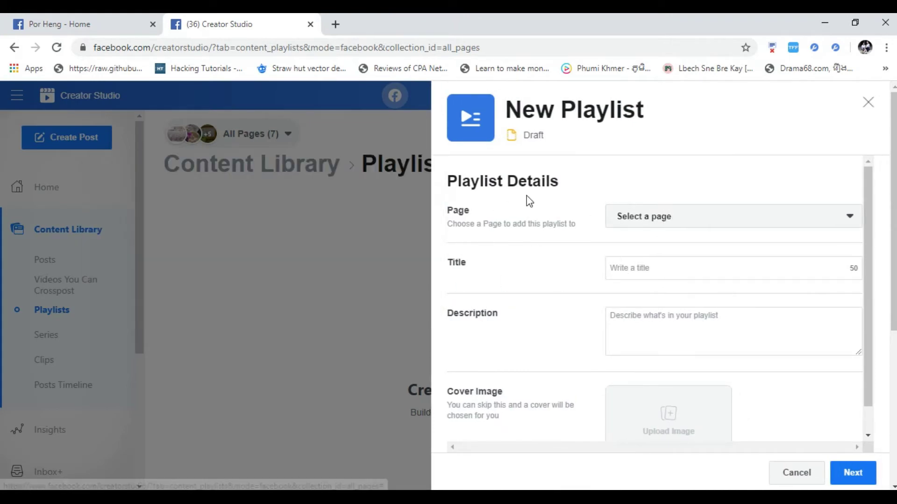
pyautogui.click(669, 224)
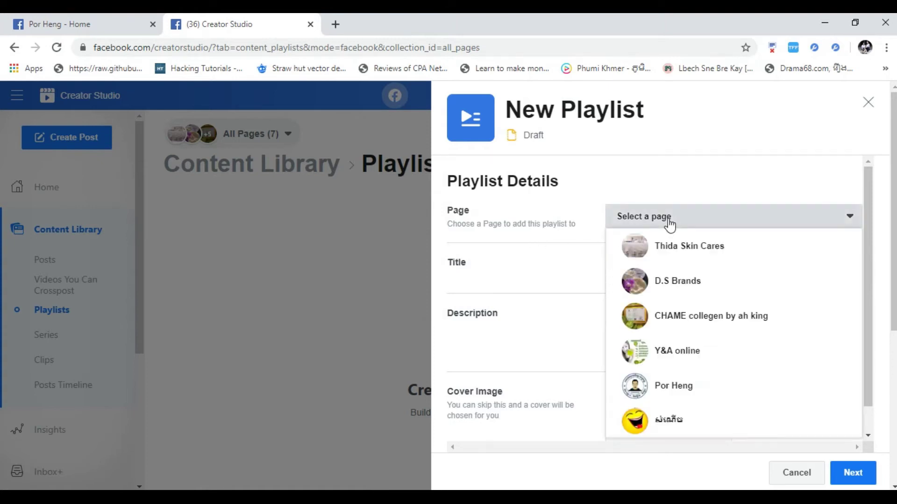
pyautogui.click(661, 386)
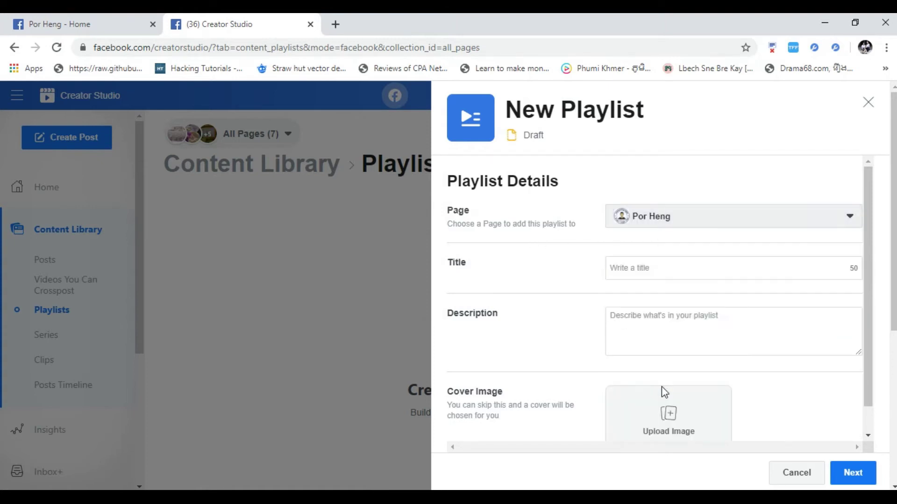
# Title the new playlist "Facebook Page"
pyautogui.click(655, 267)
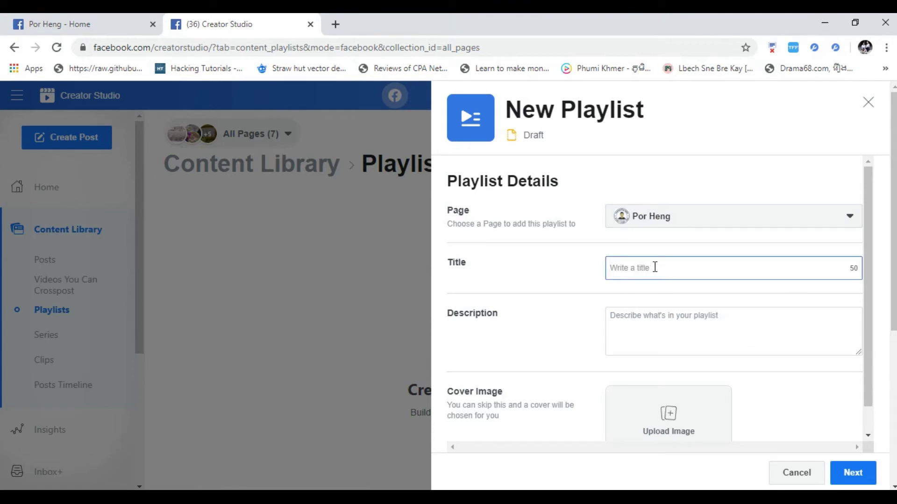
pyautogui.write('Faceoo')
pyautogui.press('BackSpace')
pyautogui.press('BackSpace')
pyautogui.write('book Page')
# Enter "Facebook Page Tutorial" as the playlist's description and publish the playlist without videos
pyautogui.click(662, 324)
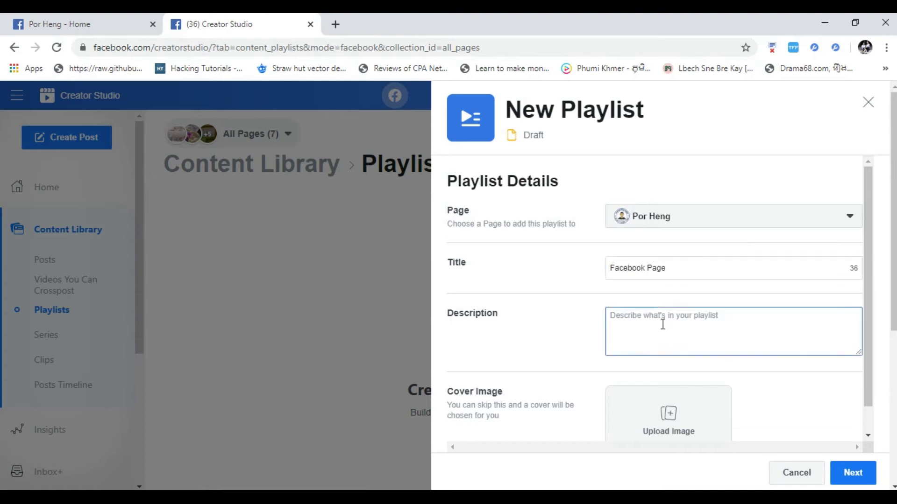
pyautogui.write('Fac')
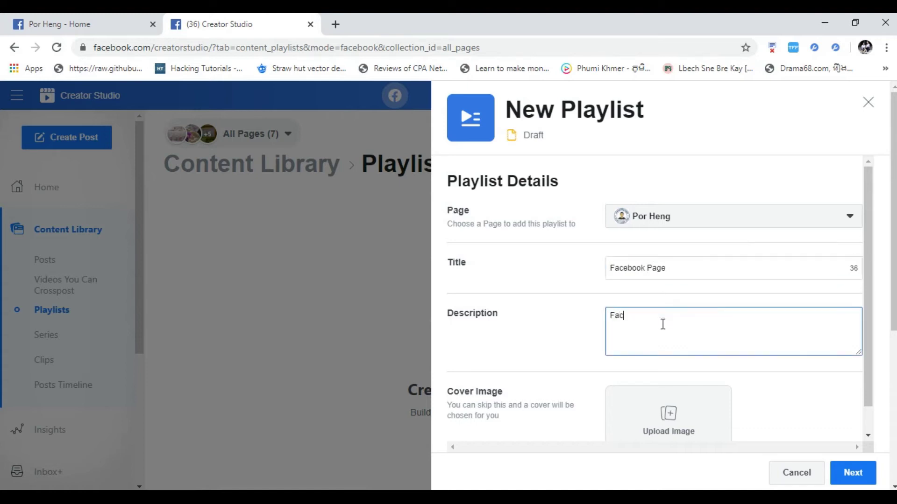
pyautogui.write('ebook Page Tutorial')
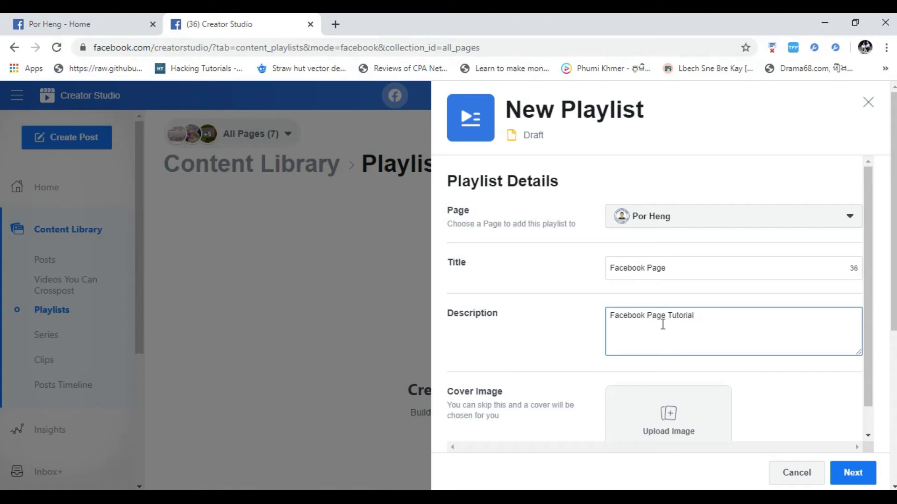
pyautogui.click(853, 473)
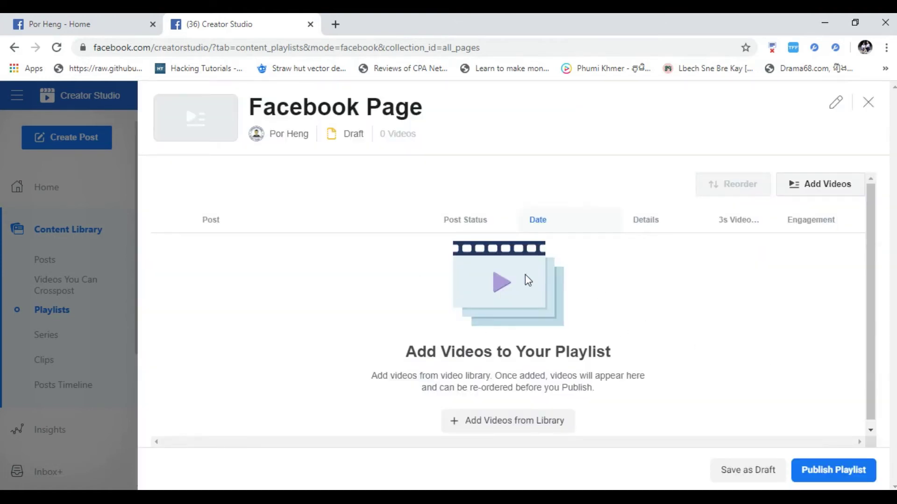
pyautogui.click(817, 470)
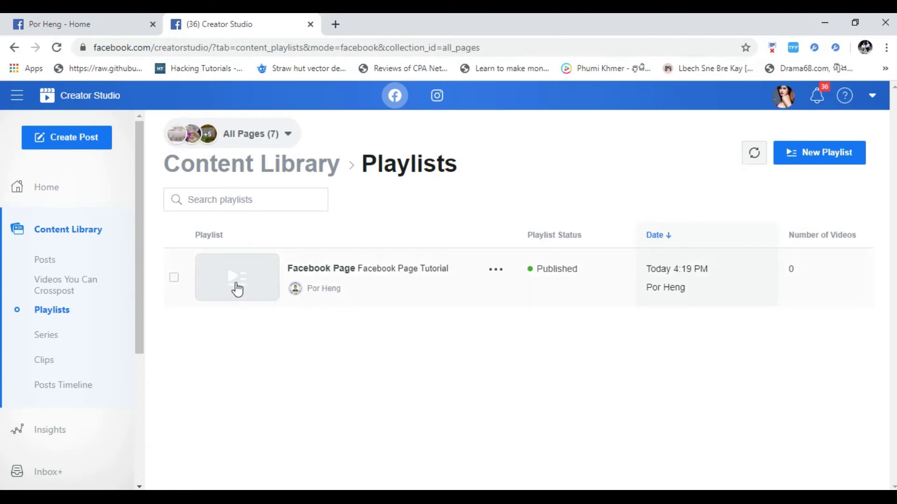
# Add the 2:29 "Facebook page setting" video from the library to the Facebook Page playlist and close the playlist
pyautogui.click(226, 283)
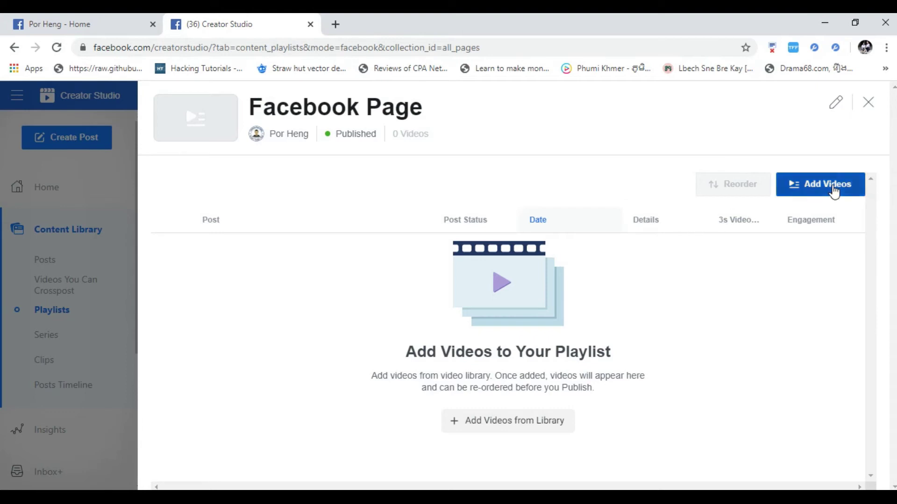
pyautogui.click(809, 186)
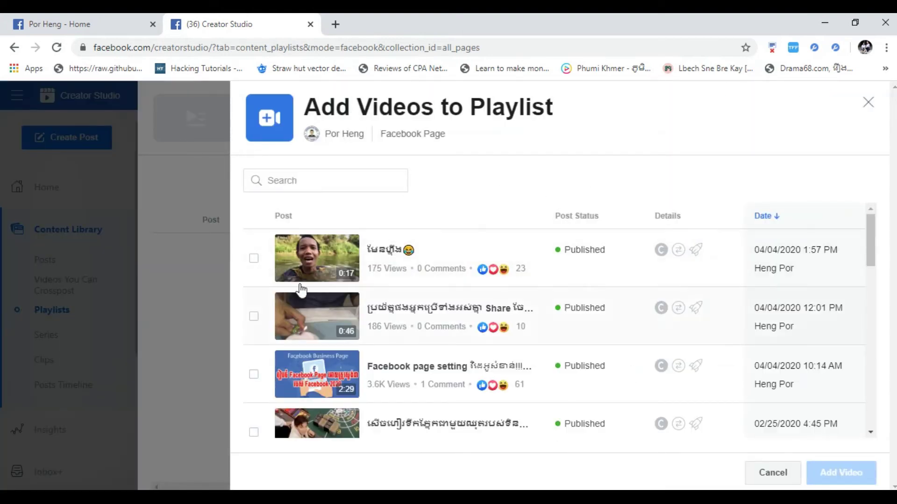
pyautogui.scroll(-2, 285, 325)
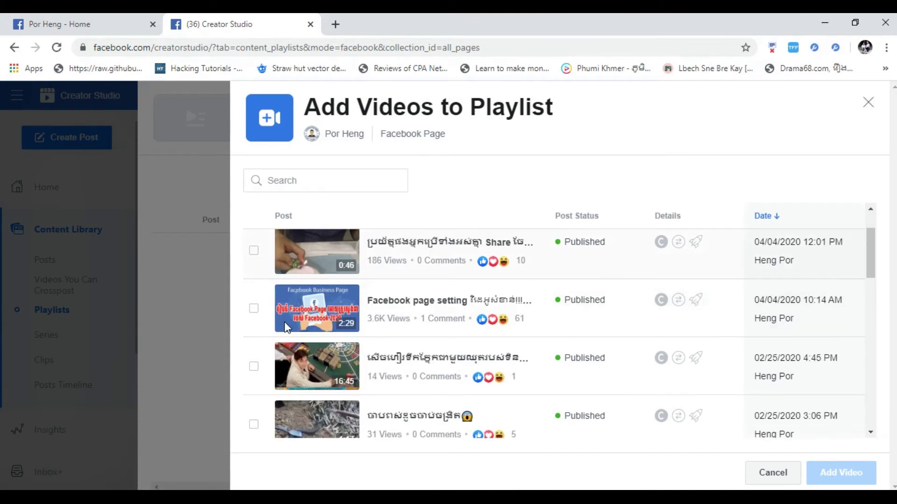
pyautogui.click(253, 309)
pyautogui.scroll(-3, 422, 322)
pyautogui.scroll(-3, 423, 332)
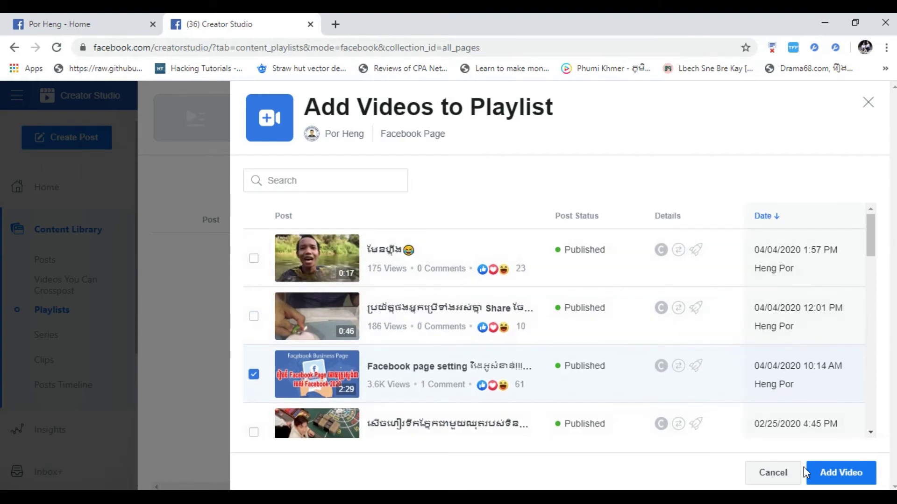
pyautogui.click(828, 472)
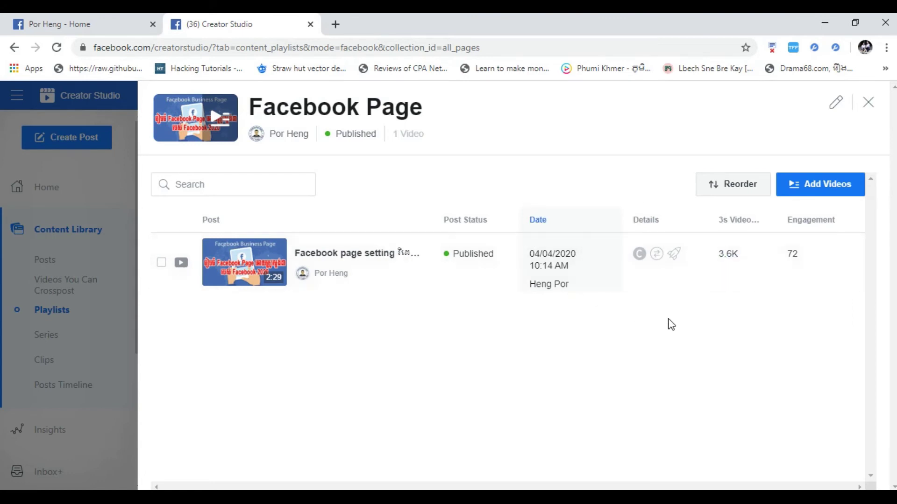
pyautogui.press('Escape')
# Switch to the mirrored Galaxy Note8 phone and search its Play Store for "creator studio"
pyautogui.moveTo(121, 498)
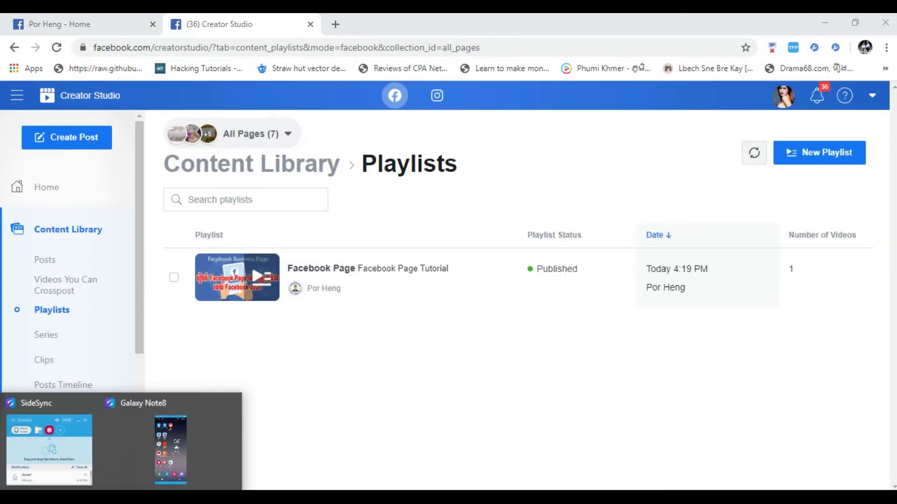
pyautogui.click(169, 469)
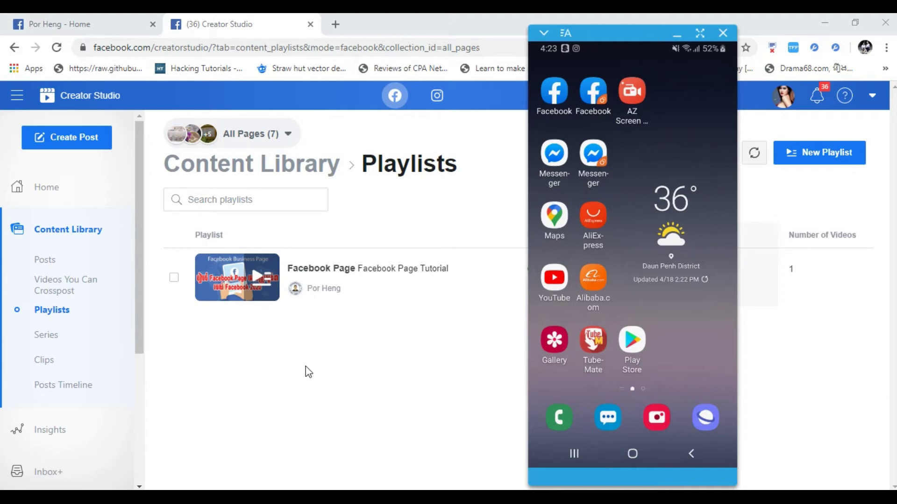
pyautogui.click(633, 349)
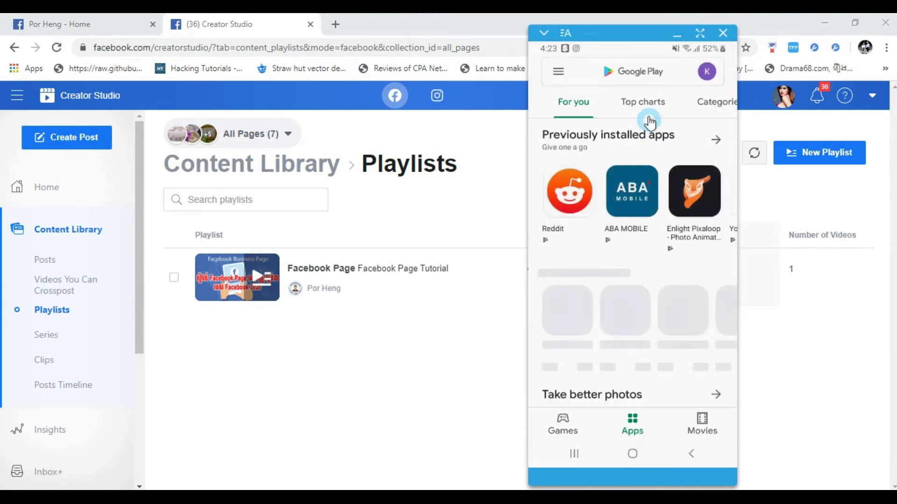
pyautogui.click(654, 74)
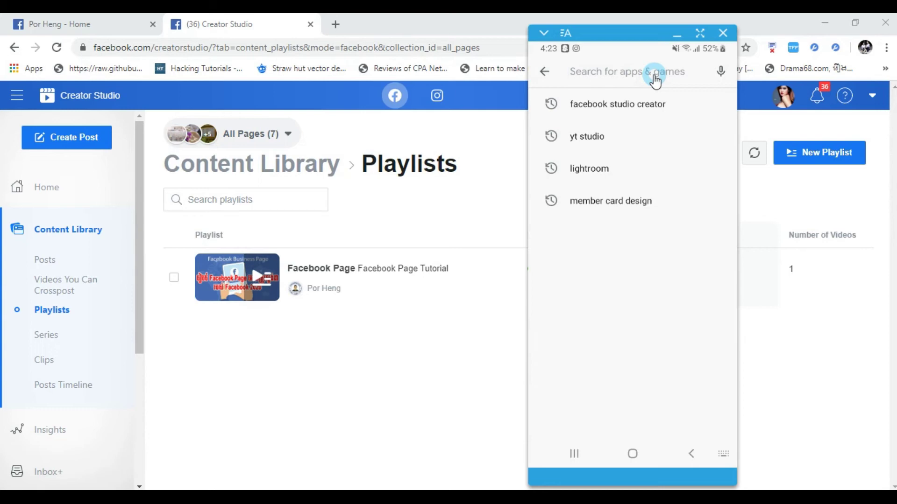
pyautogui.write('creaot')
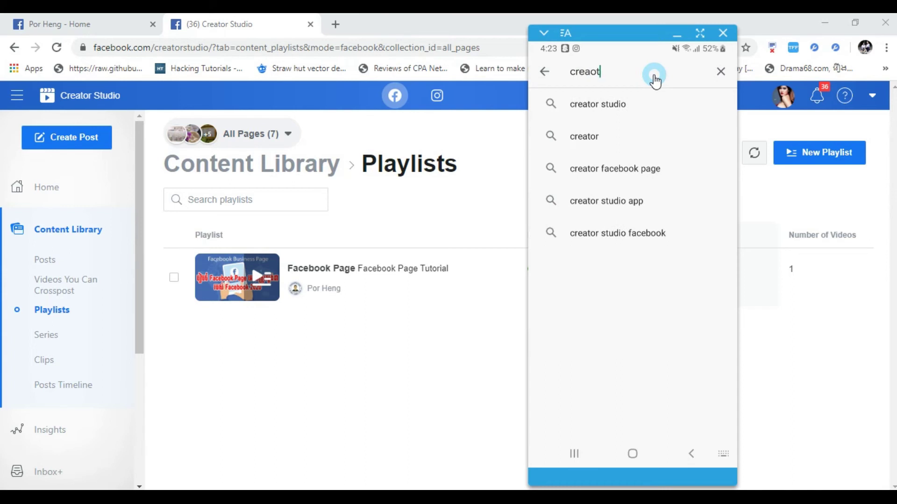
pyautogui.click(652, 108)
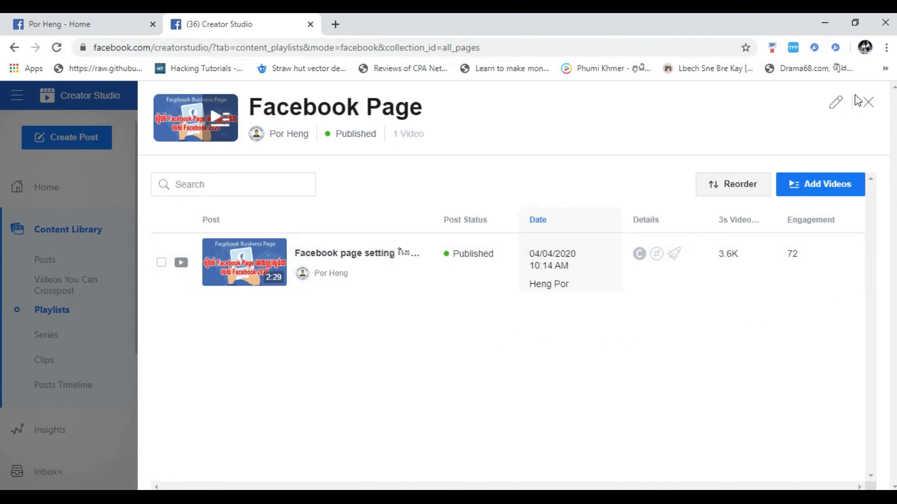
# Close the Facebook Page playlist's details to return to the list of playlists
pyautogui.click(867, 102)
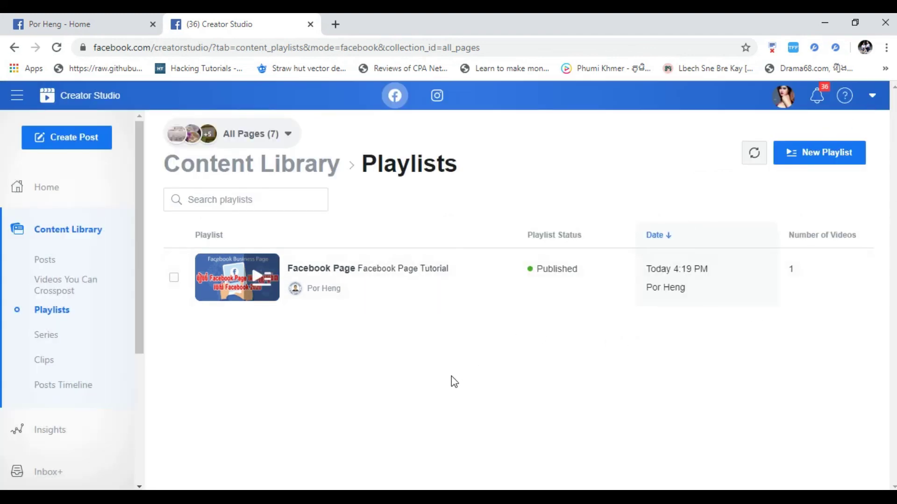